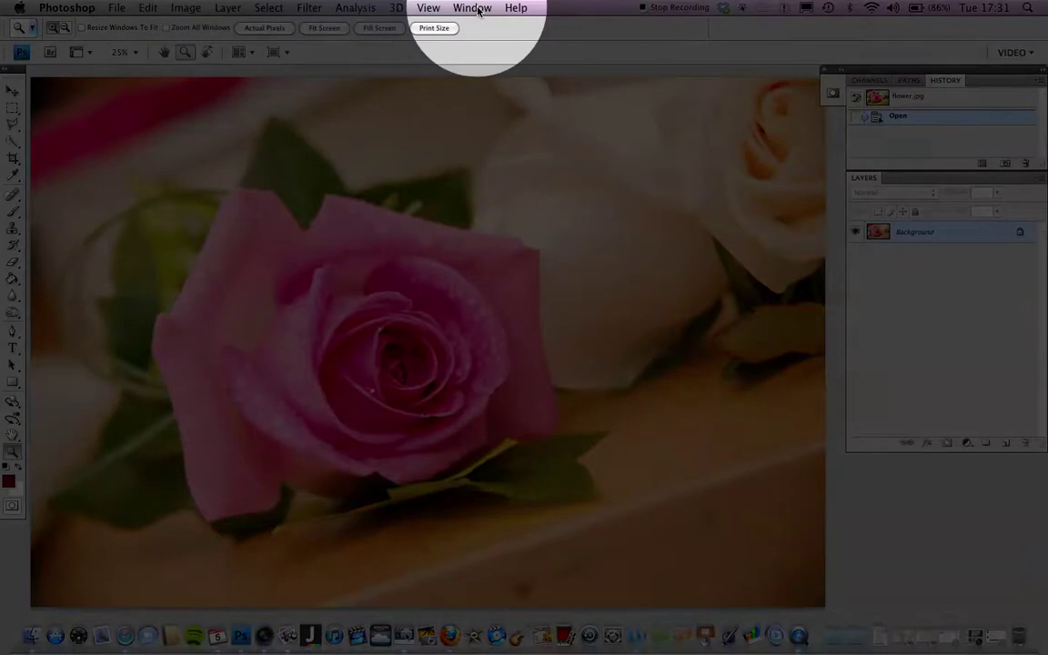
{"action": "left_click", "coordinate": [475, 8]}
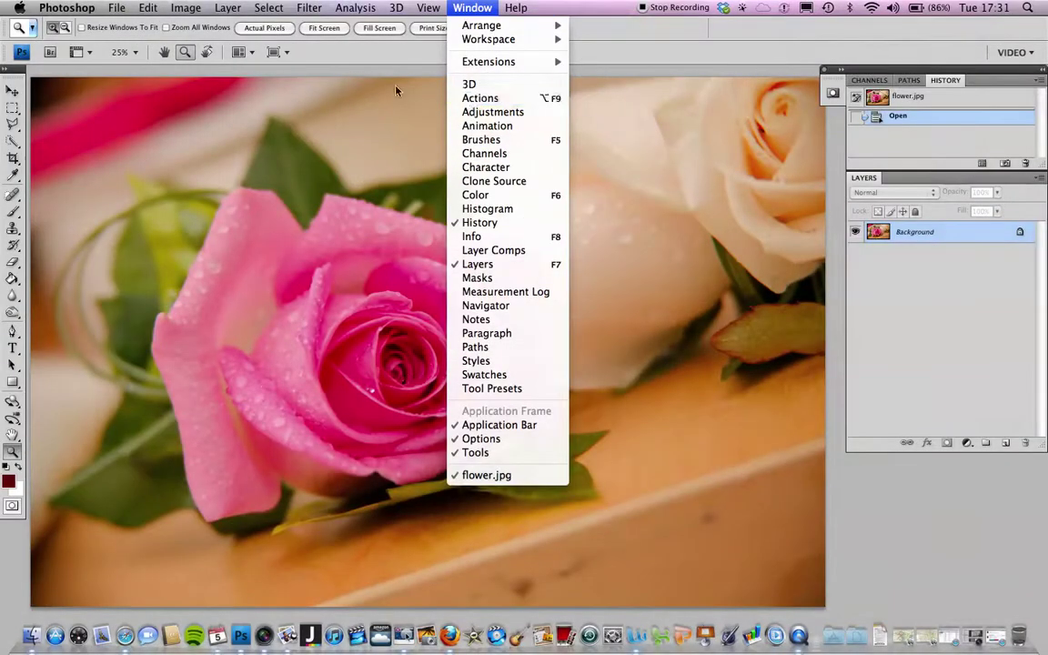
{"action": "left_click", "coordinate": [352, 67]}
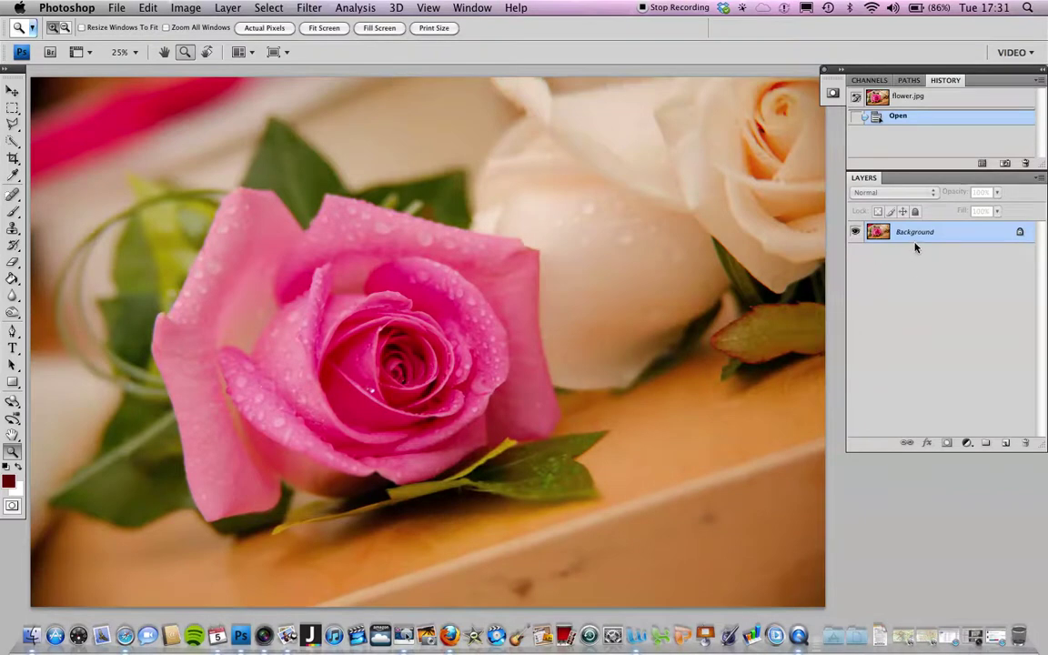
- Duplicate the Background layer and turn the copy black and white with Hue/Saturation, setting Saturation to -100
{"action": "key", "text": "super+j"}
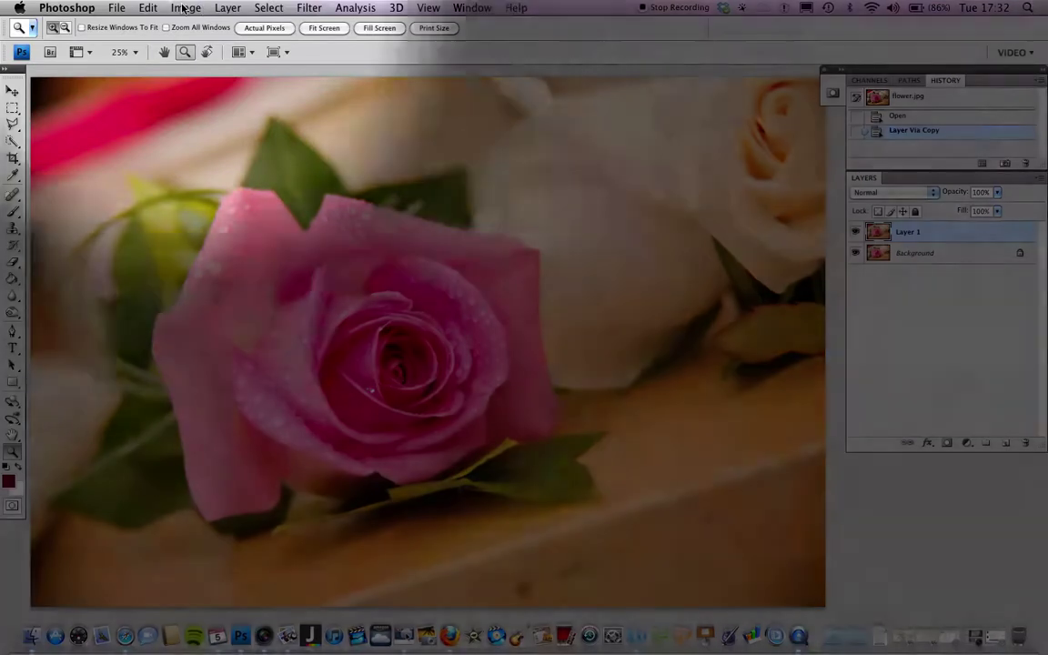
{"action": "left_click", "coordinate": [183, 8]}
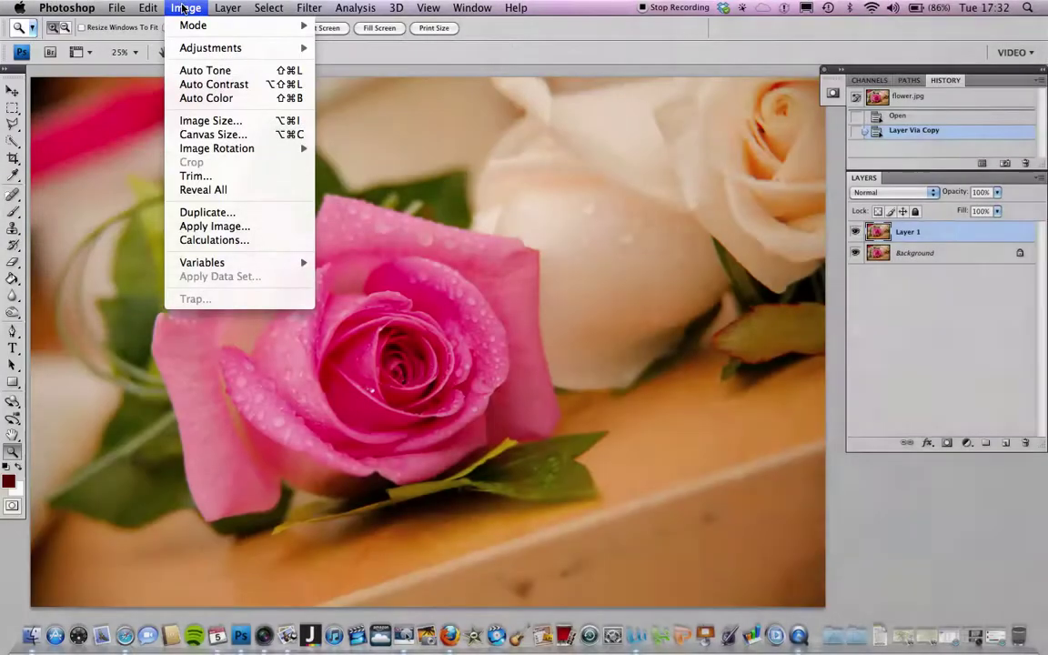
{"action": "mouse_move", "coordinate": [206, 50]}
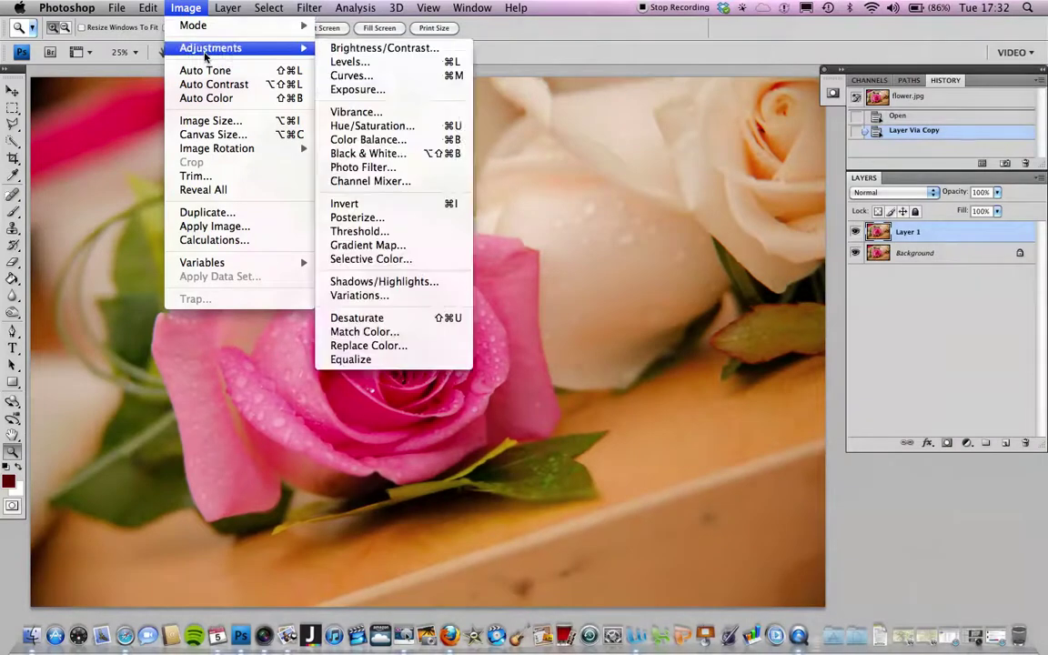
{"action": "left_click", "coordinate": [373, 127]}
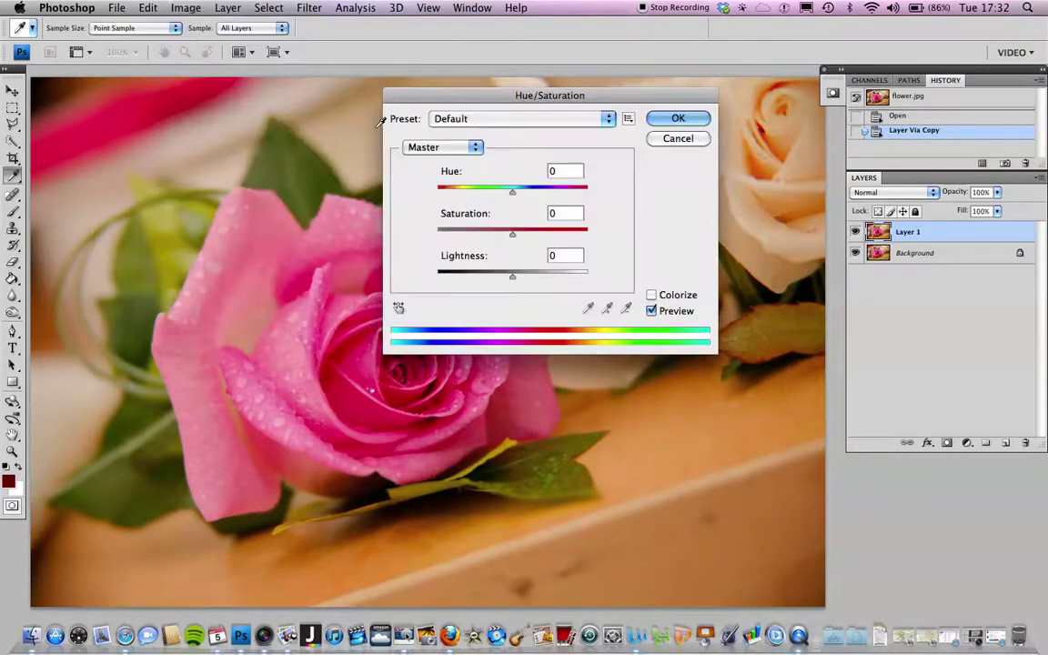
{"action": "left_click_drag", "start_coordinate": [512, 235], "coordinate": [431, 231]}
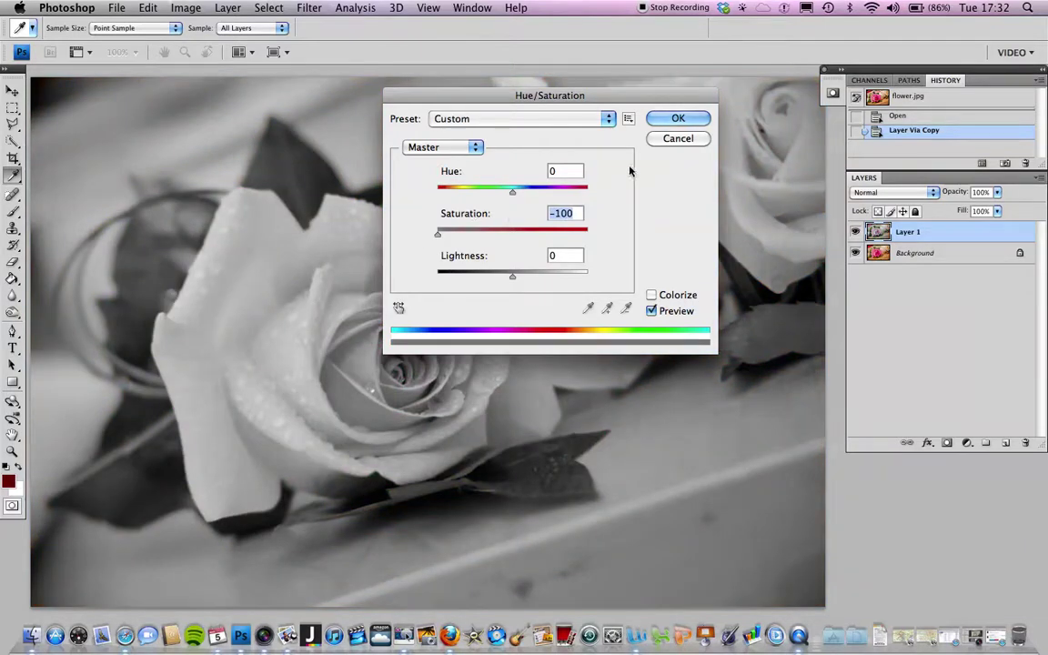
{"action": "left_click", "coordinate": [676, 119]}
{"action": "key", "text": "z"}
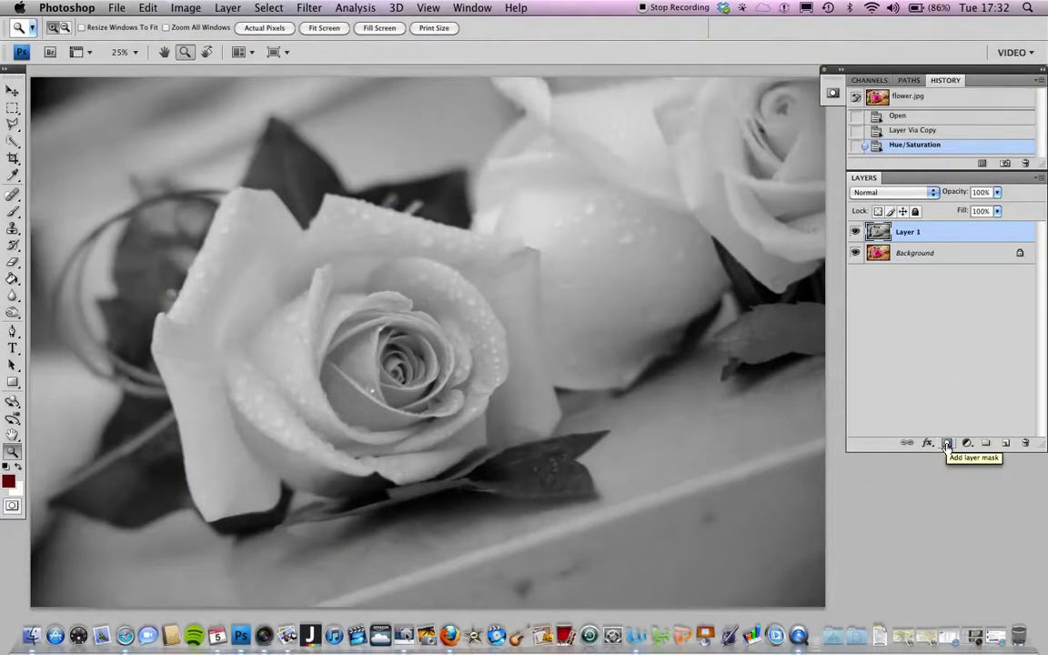
- Add a layer mask to Layer 1 and keep the mask, not the image, as the editing target
{"action": "left_click", "coordinate": [946, 444]}
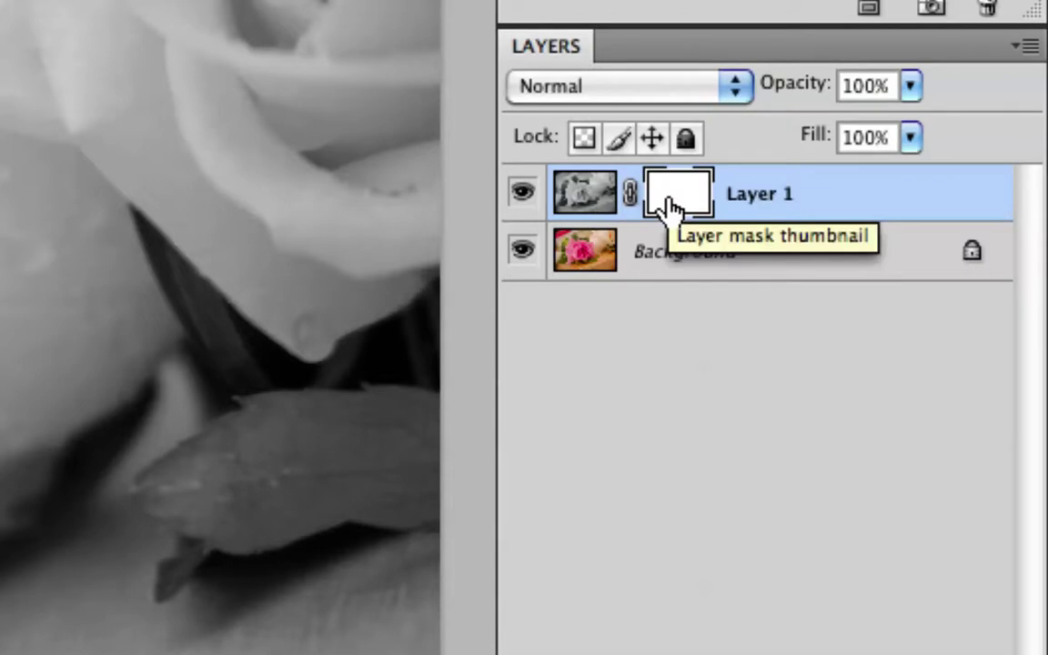
{"action": "left_click", "coordinate": [593, 191]}
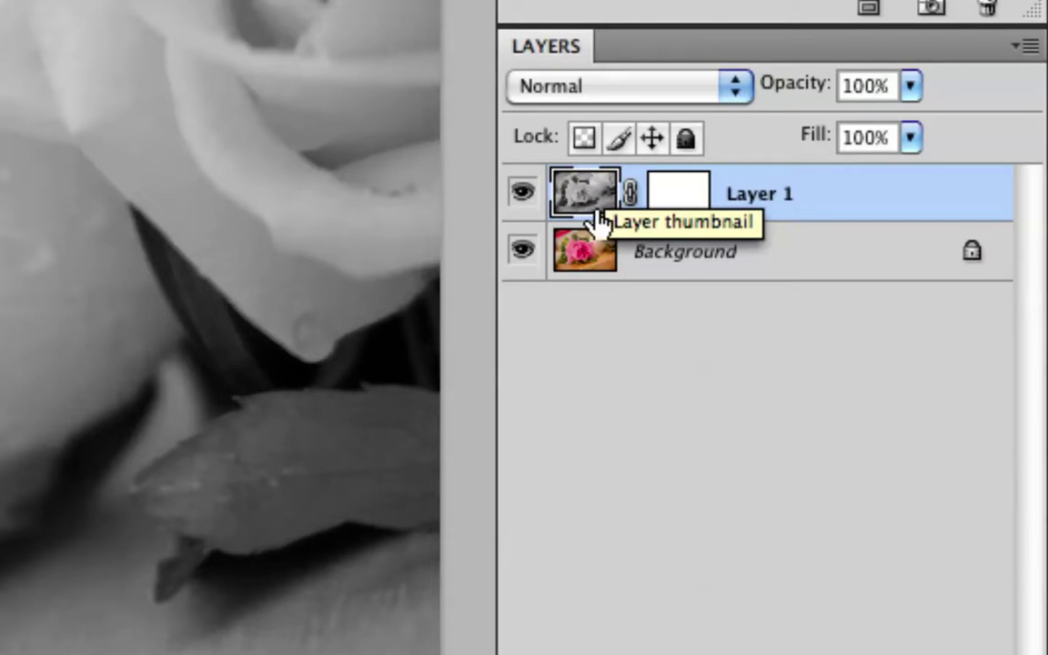
{"action": "left_click", "coordinate": [671, 197]}
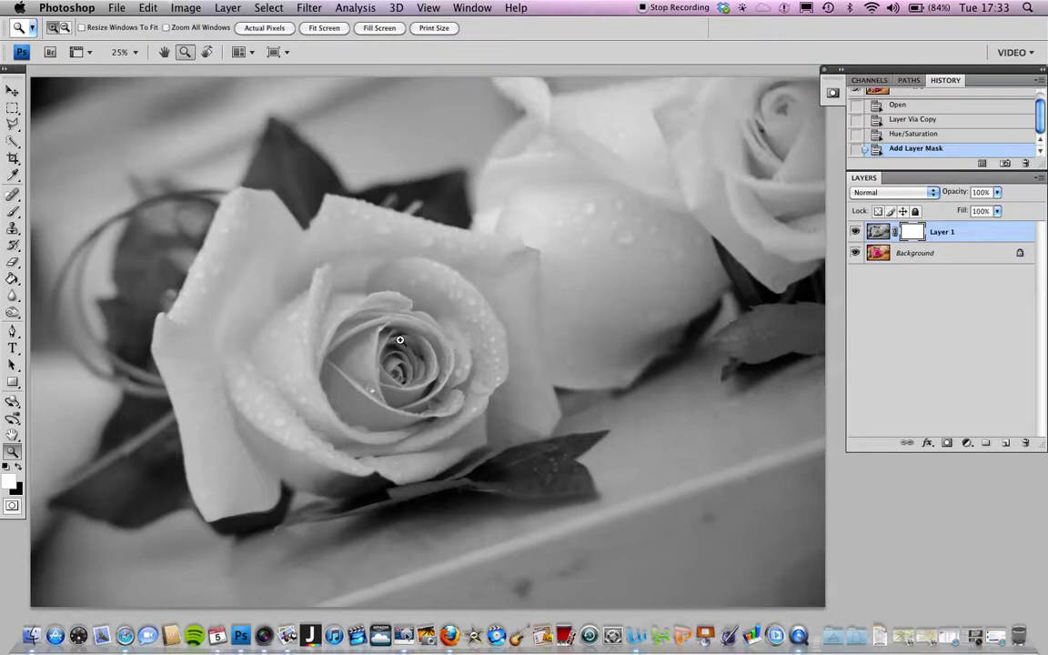
- Set up the Brush tool with the soft round 21 px preset and enlarge the brush to 500 px
{"action": "key", "text": "b"}
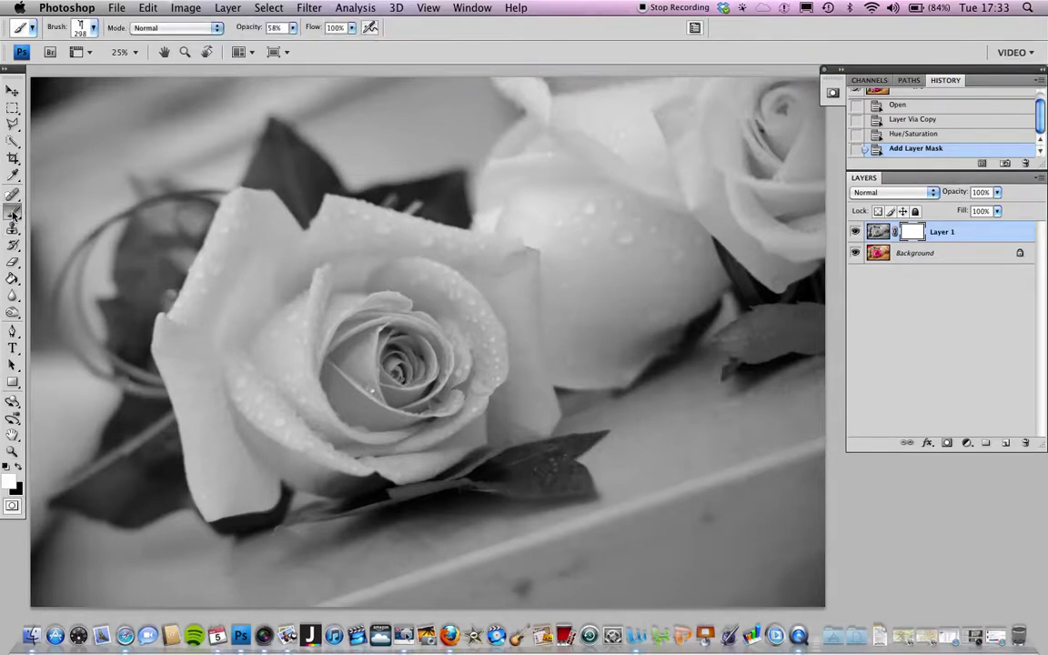
{"action": "left_click", "coordinate": [79, 32]}
{"action": "scroll", "coordinate": [86, 191], "scroll_direction": "up", "scroll_amount": 5}
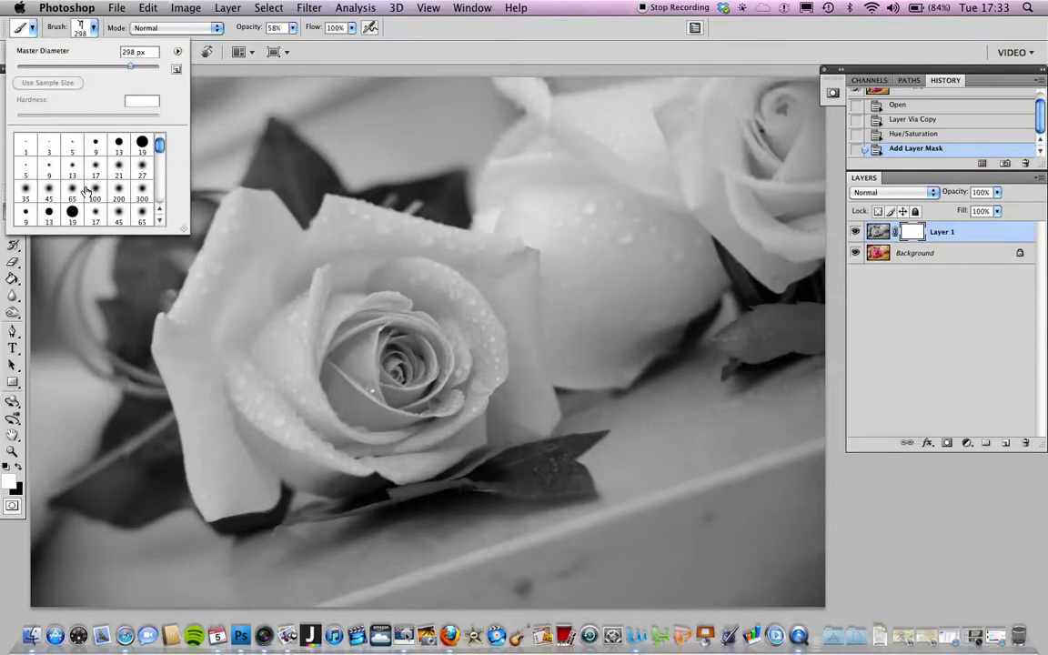
{"action": "left_click", "coordinate": [118, 165]}
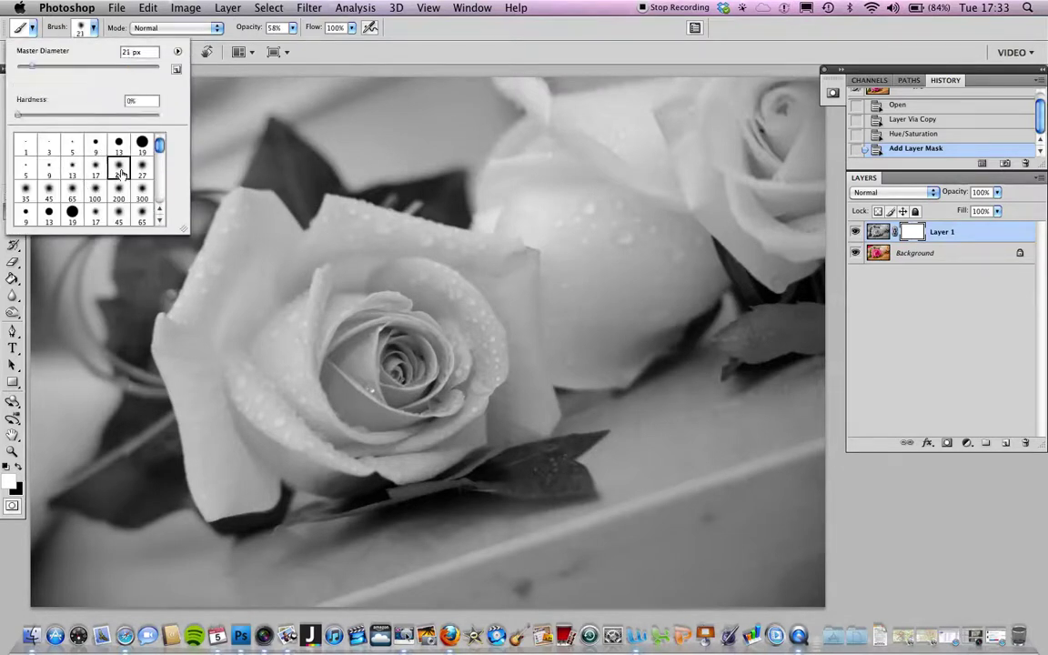
{"action": "left_click", "coordinate": [85, 30]}
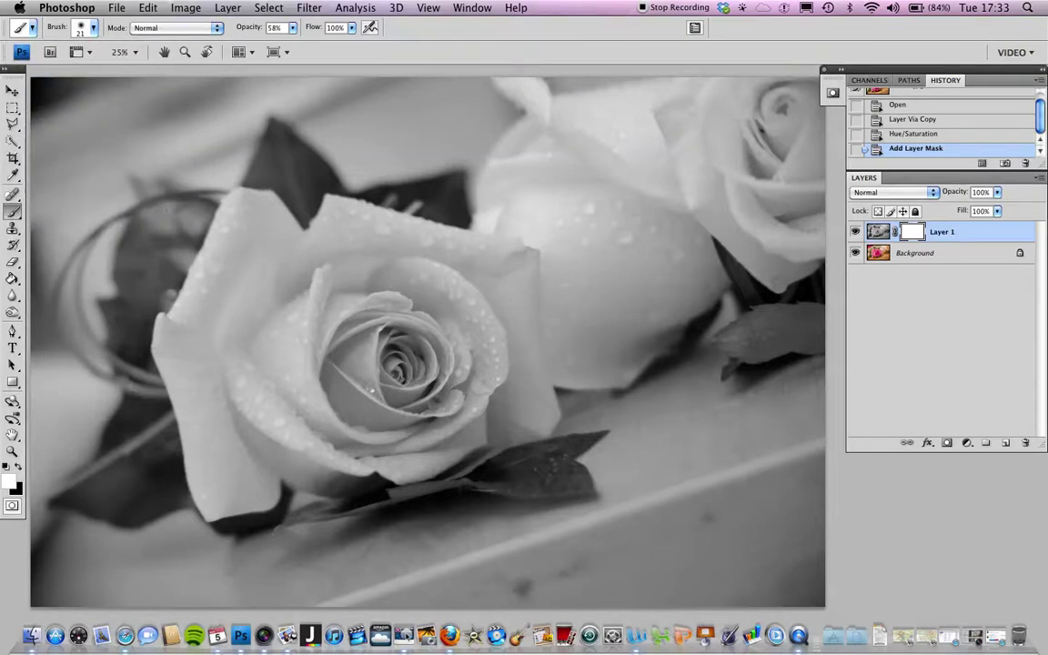
{"action": "key", "text": "bracketright"}
{"action": "key", "text": "bracketright"}
{"action": "key", "text": "bracketright"}
{"action": "key", "text": "bracketright"}
{"action": "key", "text": "bracketright"}
{"action": "key", "text": "bracketright"}
{"action": "key", "text": "bracketright"}
{"action": "key", "text": "bracketright"}
{"action": "key", "text": "bracketright"}
{"action": "key", "text": "bracketright"}
{"action": "key", "text": "bracketright"}
{"action": "key", "text": "bracketleft"}
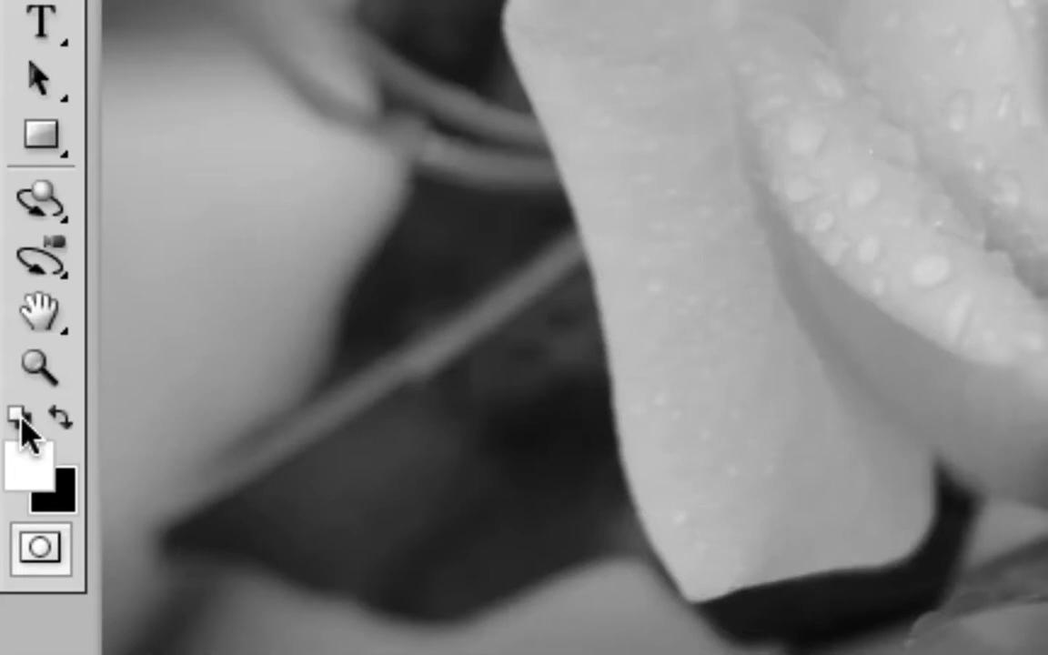
- Paint black on Layer 1's mask over the pink rose to reveal its colour, and repaint it with brush opacity raised to 100%
{"action": "left_click", "coordinate": [60, 415]}
{"action": "left_click", "coordinate": [60, 415]}
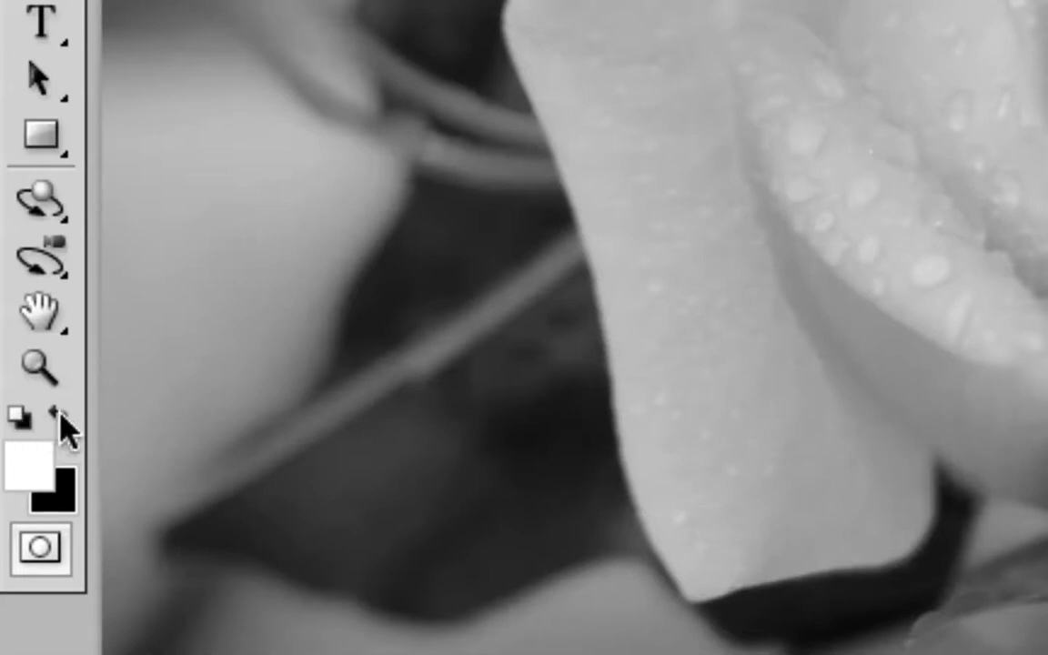
{"action": "left_click", "coordinate": [60, 415]}
{"action": "left_click", "coordinate": [60, 415]}
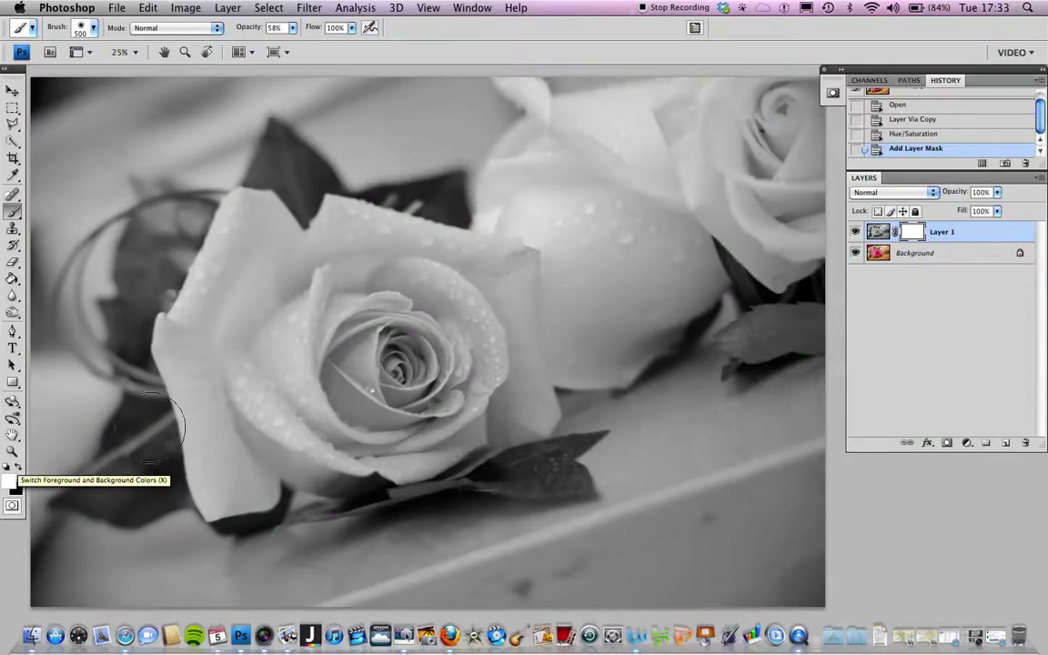
{"action": "key", "text": "x"}
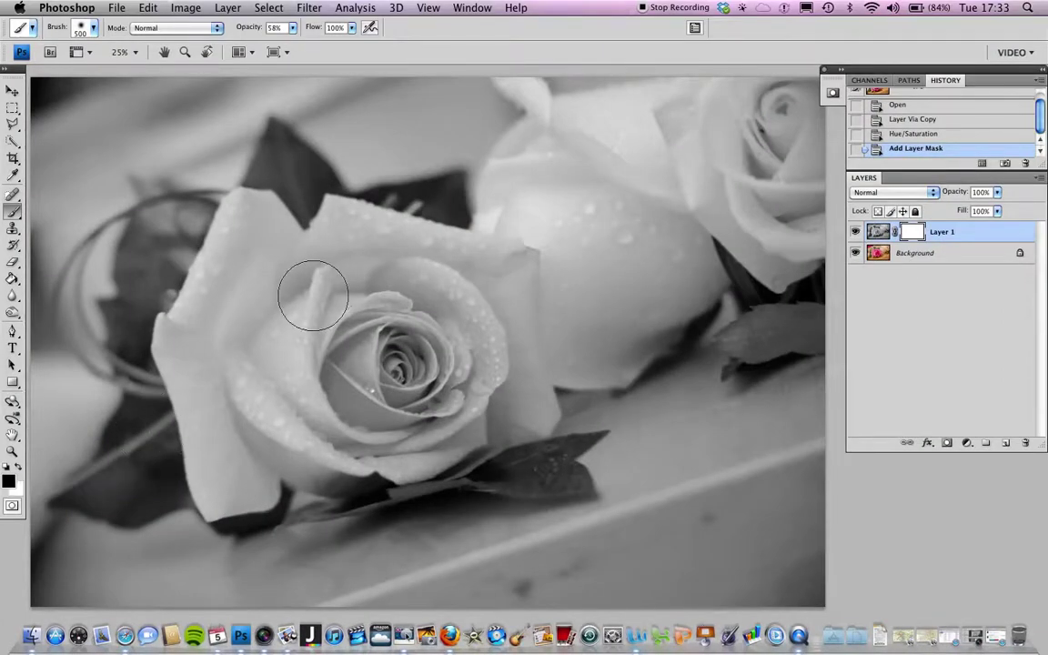
{"action": "mouse_move", "coordinate": [368, 337]}
{"action": "left_mouse_down"}
{"action": "mouse_move", "coordinate": [319, 346]}
{"action": "mouse_move", "coordinate": [364, 296]}
{"action": "mouse_move", "coordinate": [273, 382]}
{"action": "mouse_move", "coordinate": [309, 401]}
{"action": "mouse_move", "coordinate": [428, 350]}
{"action": "mouse_move", "coordinate": [433, 300]}
{"action": "mouse_move", "coordinate": [461, 292]}
{"action": "mouse_move", "coordinate": [363, 234]}
{"action": "mouse_move", "coordinate": [463, 268]}
{"action": "mouse_move", "coordinate": [493, 304]}
{"action": "mouse_move", "coordinate": [457, 382]}
{"action": "mouse_move", "coordinate": [314, 391]}
{"action": "mouse_move", "coordinate": [283, 332]}
{"action": "mouse_move", "coordinate": [279, 271]}
{"action": "mouse_move", "coordinate": [249, 232]}
{"action": "mouse_move", "coordinate": [201, 353]}
{"action": "mouse_move", "coordinate": [227, 466]}
{"action": "mouse_move", "coordinate": [250, 364]}
{"action": "mouse_move", "coordinate": [309, 259]}
{"action": "mouse_move", "coordinate": [350, 225]}
{"action": "mouse_move", "coordinate": [477, 286]}
{"action": "mouse_move", "coordinate": [461, 353]}
{"action": "mouse_move", "coordinate": [483, 339]}
{"action": "mouse_move", "coordinate": [499, 269]}
{"action": "mouse_move", "coordinate": [364, 413]}
{"action": "mouse_move", "coordinate": [301, 391]}
{"action": "left_mouse_up"}
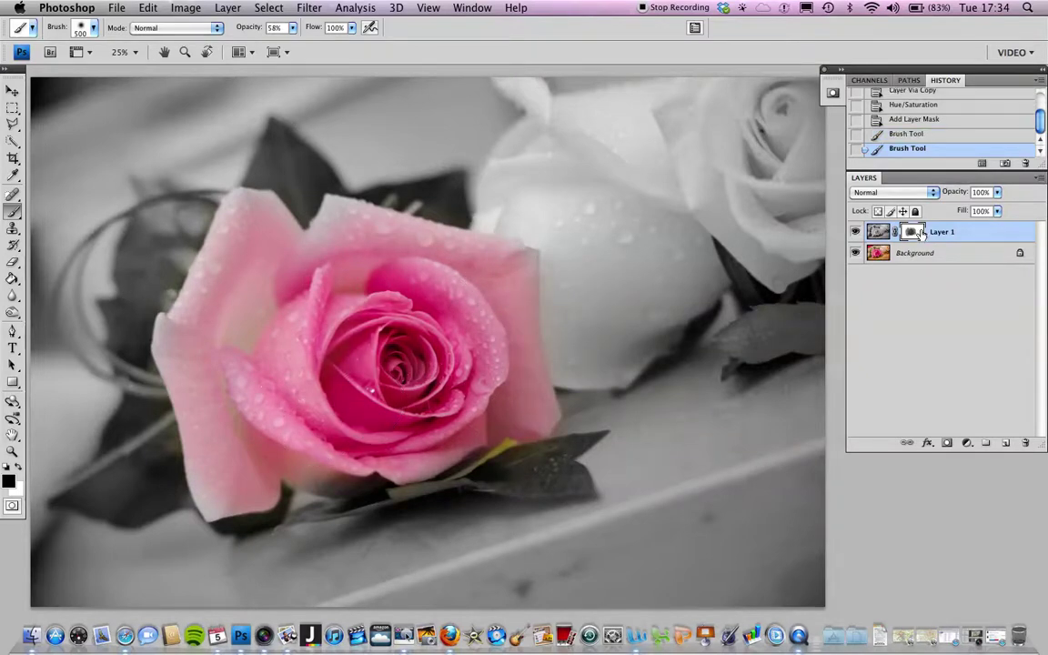
{"action": "left_click", "coordinate": [292, 28]}
{"action": "mouse_move", "coordinate": [339, 222]}
{"action": "left_mouse_down"}
{"action": "mouse_move", "coordinate": [446, 300]}
{"action": "mouse_move", "coordinate": [495, 426]}
{"action": "mouse_move", "coordinate": [364, 305]}
{"action": "mouse_move", "coordinate": [281, 264]}
{"action": "mouse_move", "coordinate": [265, 237]}
{"action": "mouse_move", "coordinate": [249, 460]}
{"action": "mouse_move", "coordinate": [310, 430]}
{"action": "left_mouse_up"}
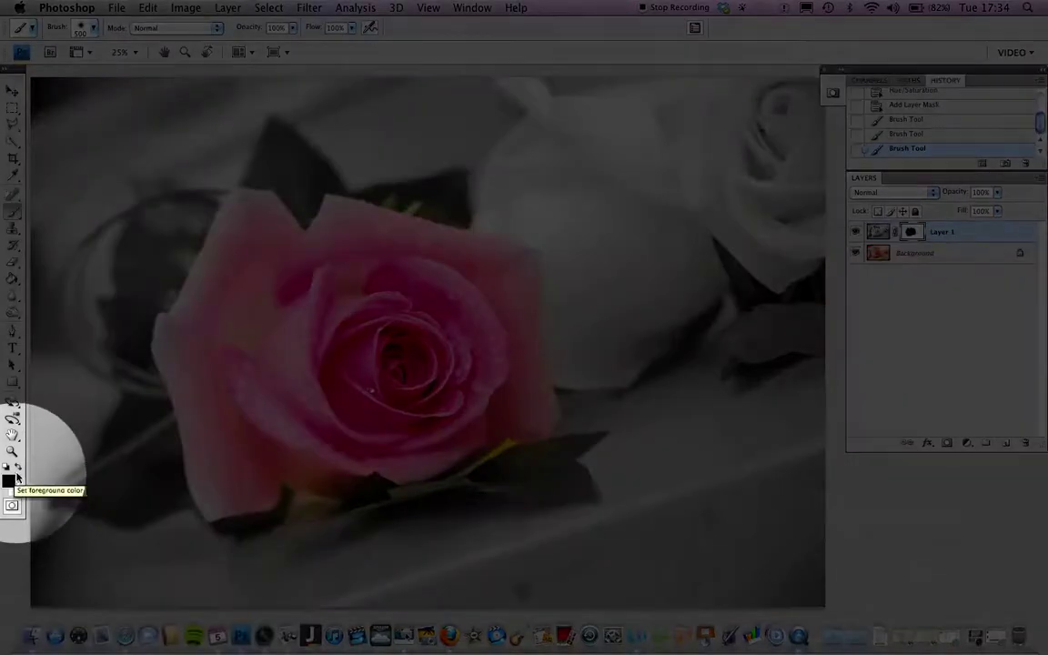
- Paint white on Layer 1's mask over the upper and right parts of the pink rose to hide the colour there
{"action": "left_click", "coordinate": [19, 471]}
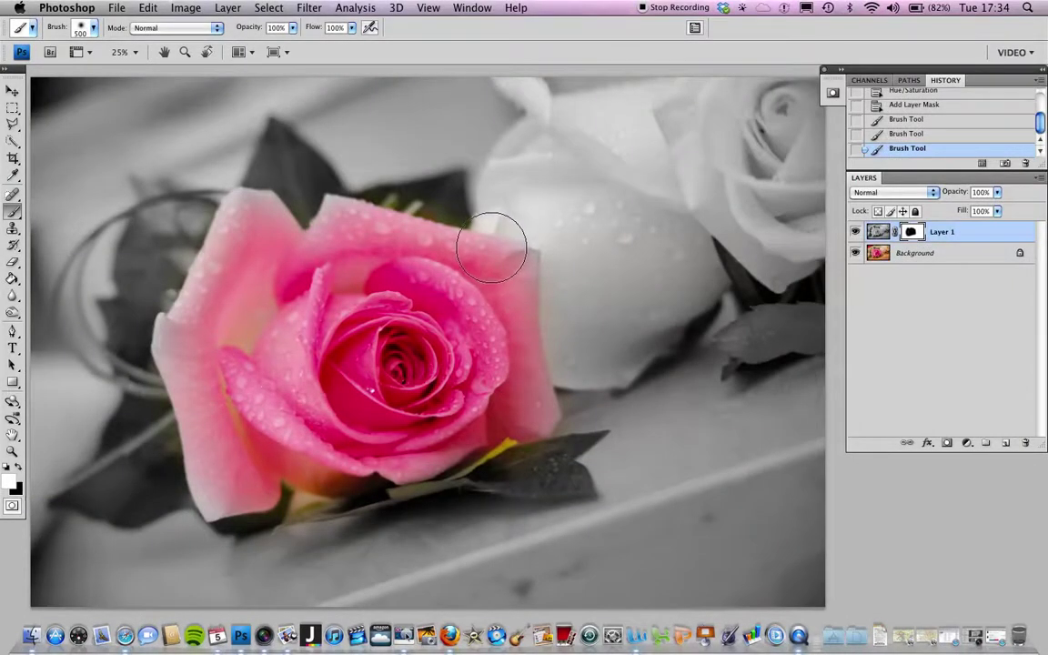
{"action": "mouse_move", "coordinate": [492, 248]}
{"action": "left_mouse_down"}
{"action": "mouse_move", "coordinate": [526, 384]}
{"action": "mouse_move", "coordinate": [475, 262]}
{"action": "mouse_move", "coordinate": [492, 428]}
{"action": "mouse_move", "coordinate": [410, 222]}
{"action": "mouse_move", "coordinate": [382, 400]}
{"action": "mouse_move", "coordinate": [351, 209]}
{"action": "mouse_move", "coordinate": [265, 227]}
{"action": "mouse_move", "coordinate": [295, 222]}
{"action": "mouse_move", "coordinate": [206, 206]}
{"action": "left_mouse_up"}
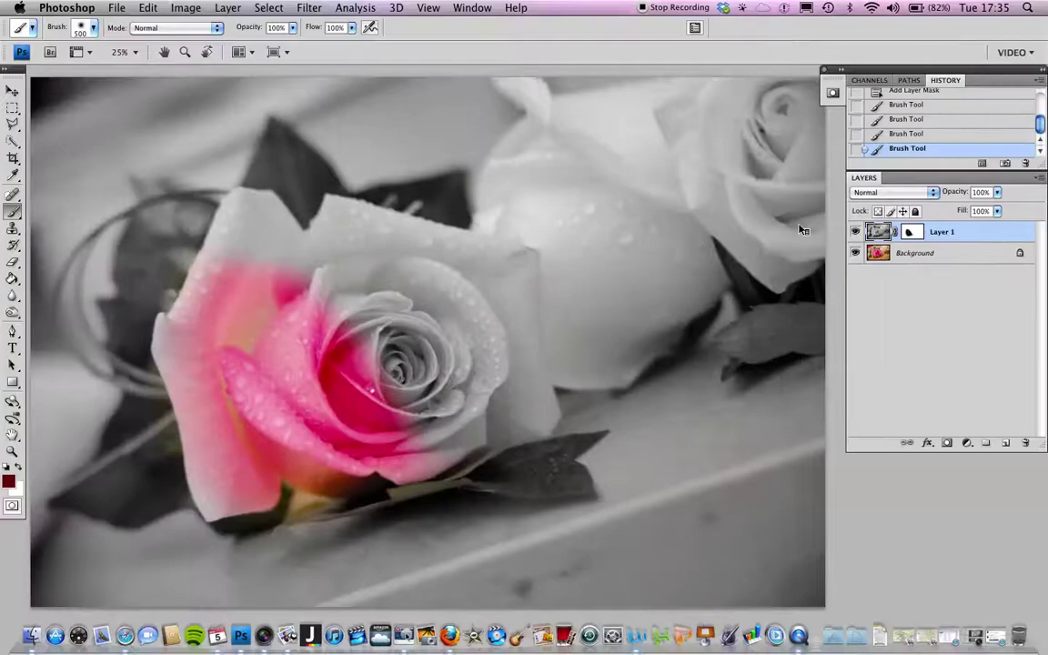
- Try painting black on Layer 1's image instead of its mask, over the pale rose, and undo the stroke
{"action": "mouse_move", "coordinate": [692, 219]}
{"action": "left_mouse_down"}
{"action": "mouse_move", "coordinate": [673, 218]}
{"action": "mouse_move", "coordinate": [669, 196]}
{"action": "mouse_move", "coordinate": [666, 223]}
{"action": "mouse_move", "coordinate": [641, 260]}
{"action": "left_mouse_up"}
{"action": "key", "text": "ctrl+z"}
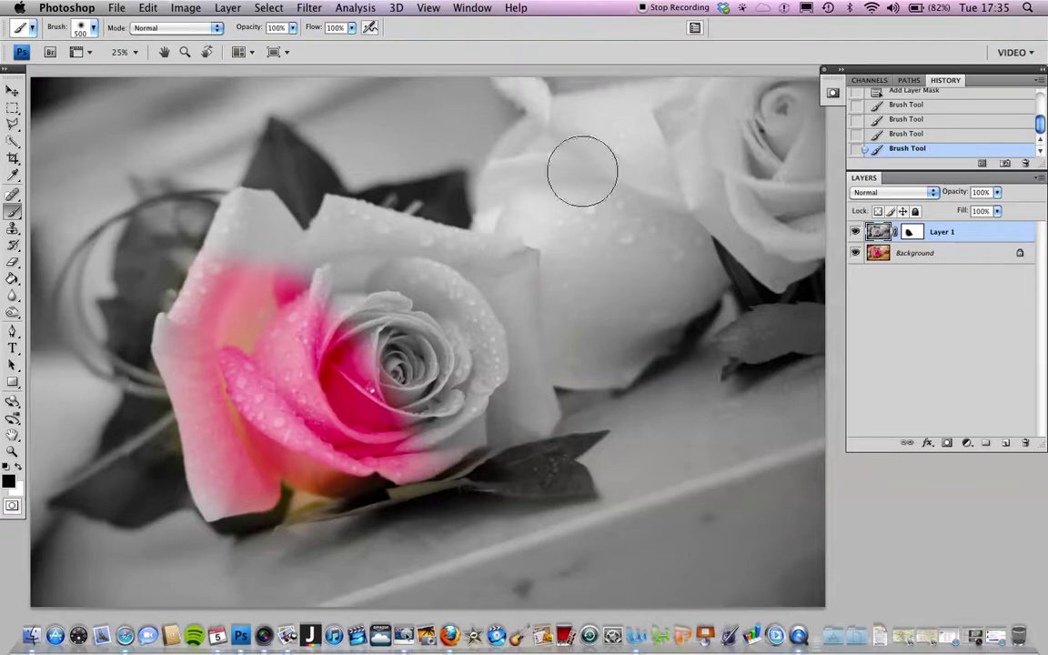
{"action": "mouse_move", "coordinate": [666, 187]}
{"action": "left_mouse_down"}
{"action": "mouse_move", "coordinate": [668, 262]}
{"action": "mouse_move", "coordinate": [650, 209]}
{"action": "mouse_move", "coordinate": [688, 230]}
{"action": "mouse_move", "coordinate": [700, 244]}
{"action": "left_mouse_up"}
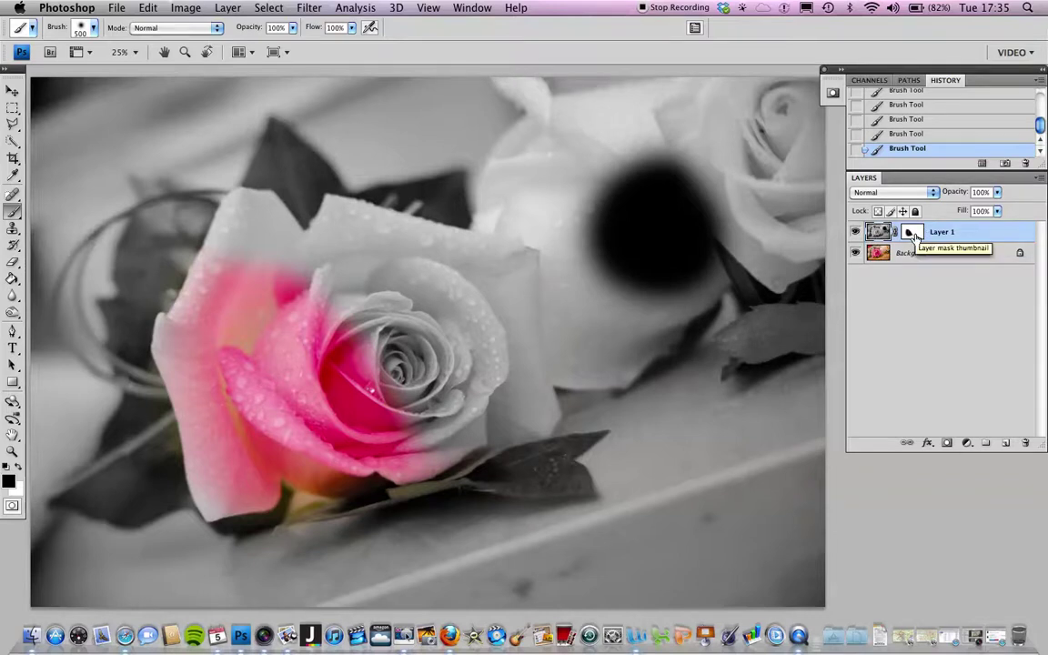
{"action": "key", "text": "super+z"}
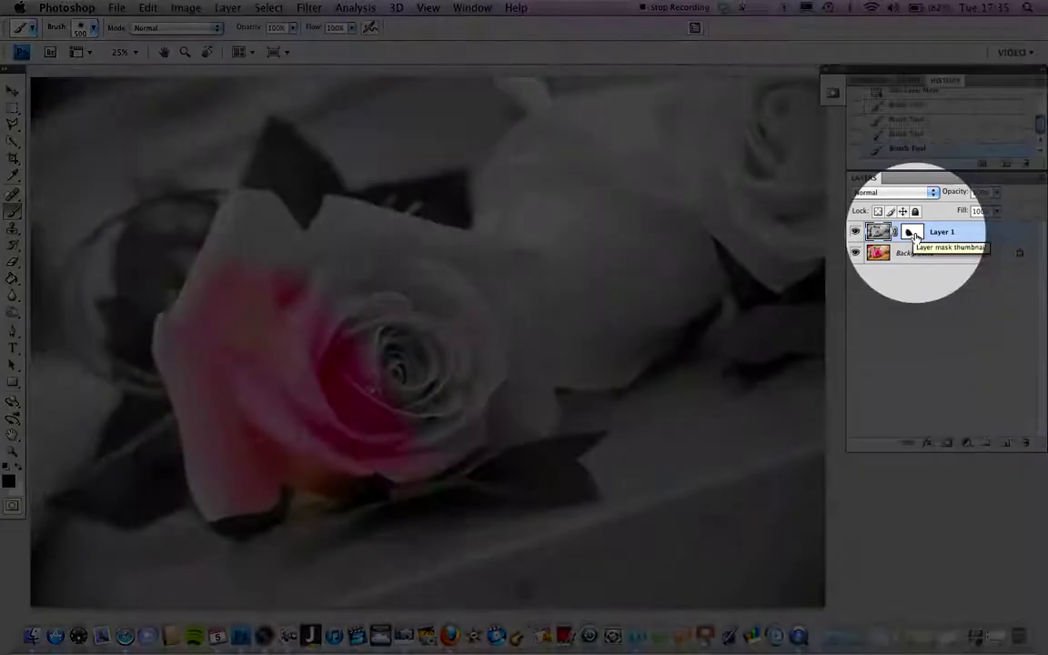
- Disable Layer 1's mask temporarily and enable it again
{"action": "left_click", "coordinate": [913, 234], "text": "shift"}
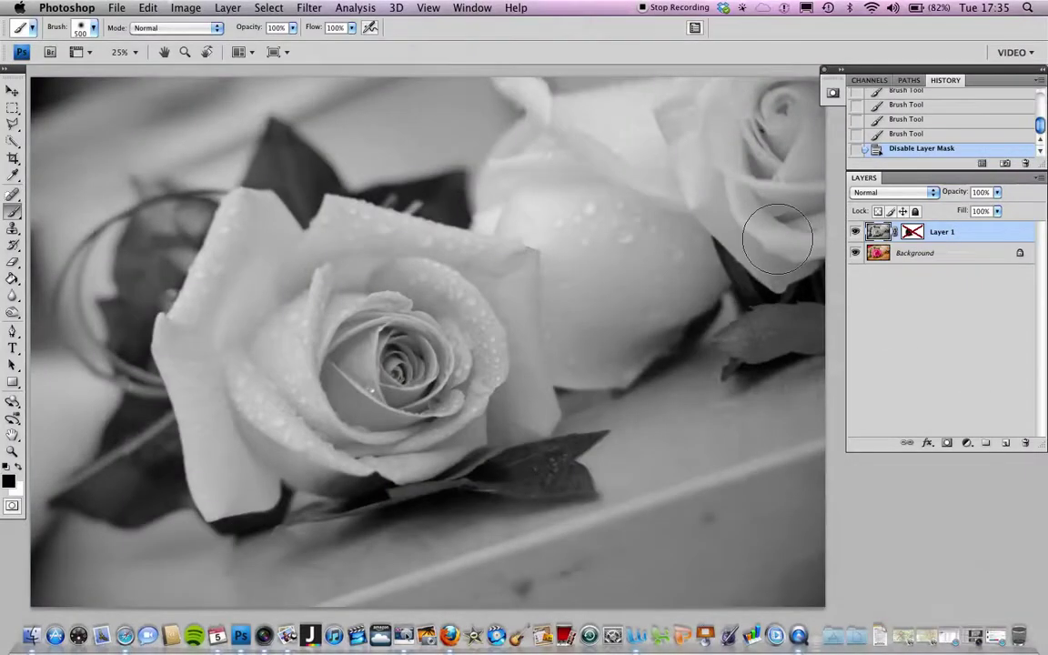
{"action": "left_click", "coordinate": [910, 235], "text": "shift"}
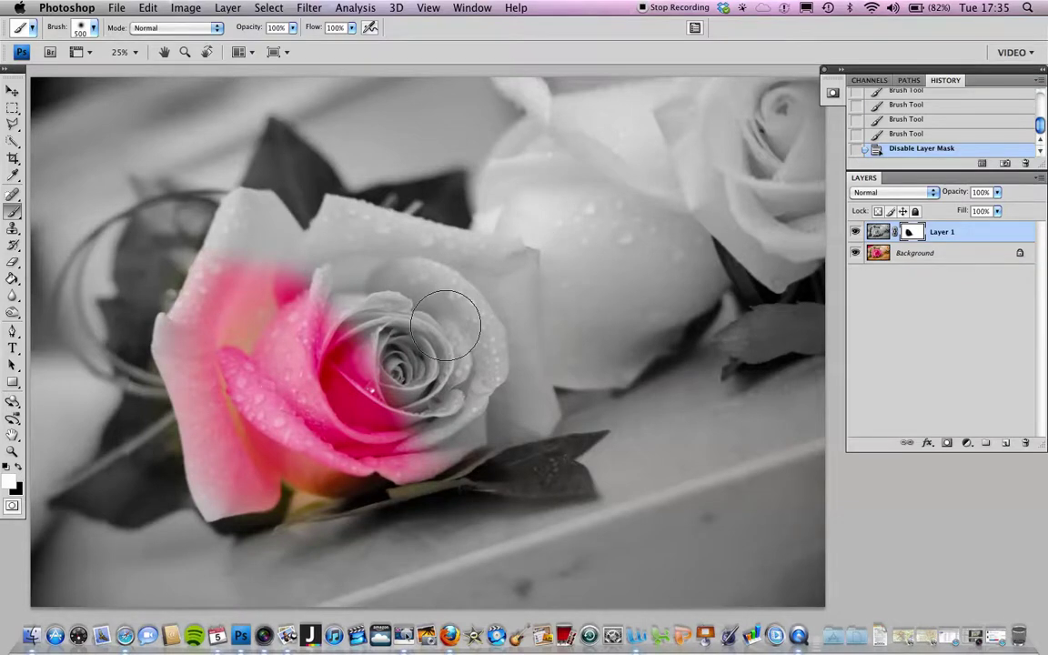
- Paint black on Layer 1's mask over the grey upper and right parts of the front rose to bring back the pink
{"action": "mouse_move", "coordinate": [445, 325]}
{"action": "left_mouse_down"}
{"action": "mouse_move", "coordinate": [373, 337]}
{"action": "mouse_move", "coordinate": [392, 319]}
{"action": "mouse_move", "coordinate": [507, 376]}
{"action": "mouse_move", "coordinate": [483, 264]}
{"action": "mouse_move", "coordinate": [339, 226]}
{"action": "mouse_move", "coordinate": [264, 226]}
{"action": "mouse_move", "coordinate": [387, 334]}
{"action": "mouse_move", "coordinate": [305, 250]}
{"action": "mouse_move", "coordinate": [405, 330]}
{"action": "left_mouse_up"}
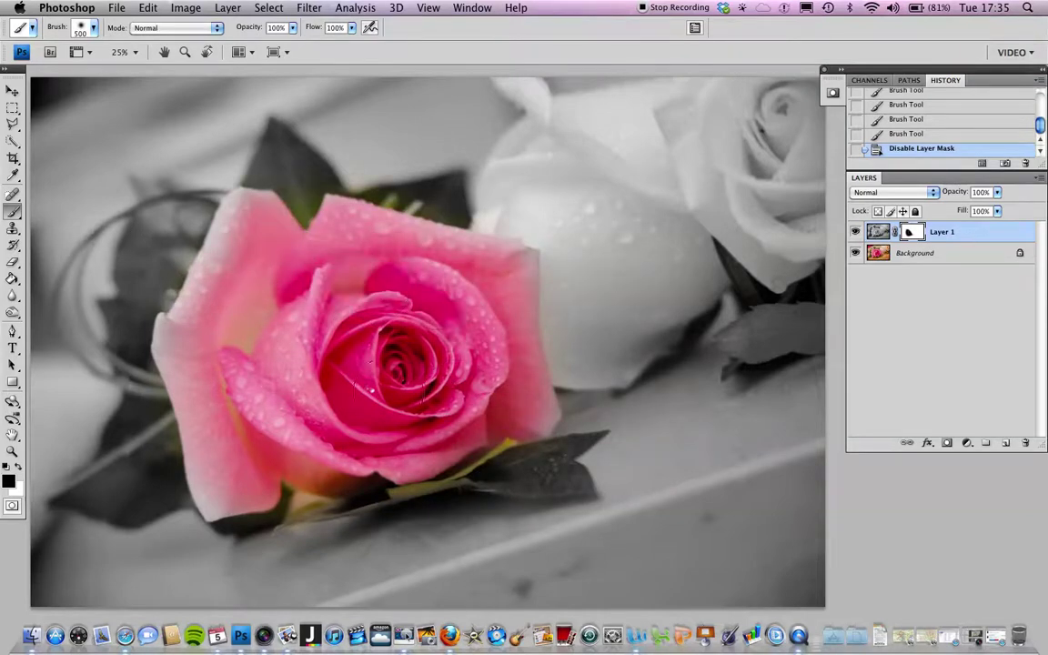
{"action": "mouse_move", "coordinate": [505, 405]}
{"action": "left_mouse_down"}
{"action": "mouse_move", "coordinate": [291, 386]}
{"action": "mouse_move", "coordinate": [250, 241]}
{"action": "mouse_move", "coordinate": [273, 223]}
{"action": "mouse_move", "coordinate": [435, 278]}
{"action": "left_mouse_up"}
{"action": "left_click_drag", "start_coordinate": [400, 450], "coordinate": [409, 438]}
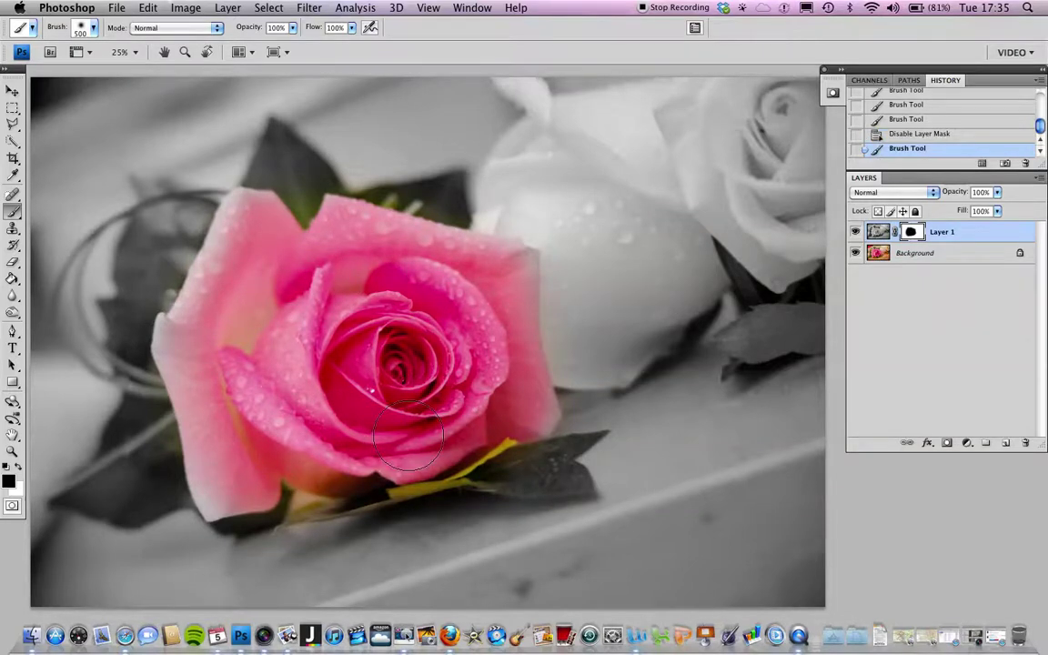